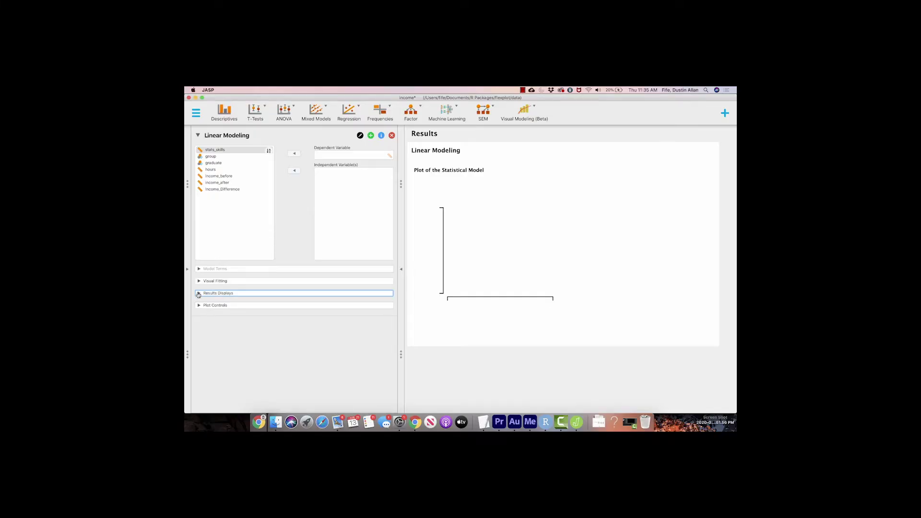
Step: Select income_before in the Linear Modeling variable list
left_click(222, 177)
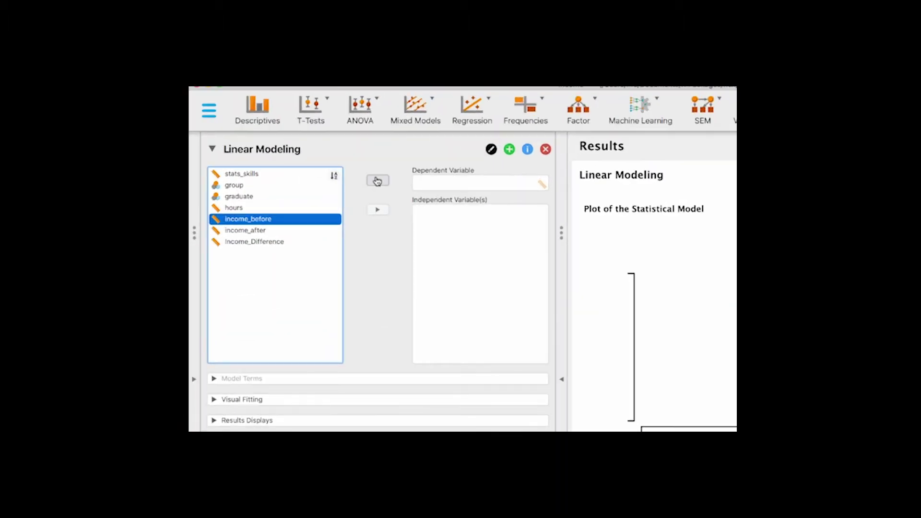
Step: Assign income_before as the dependent variable and hours as the independent variable
left_click(377, 181)
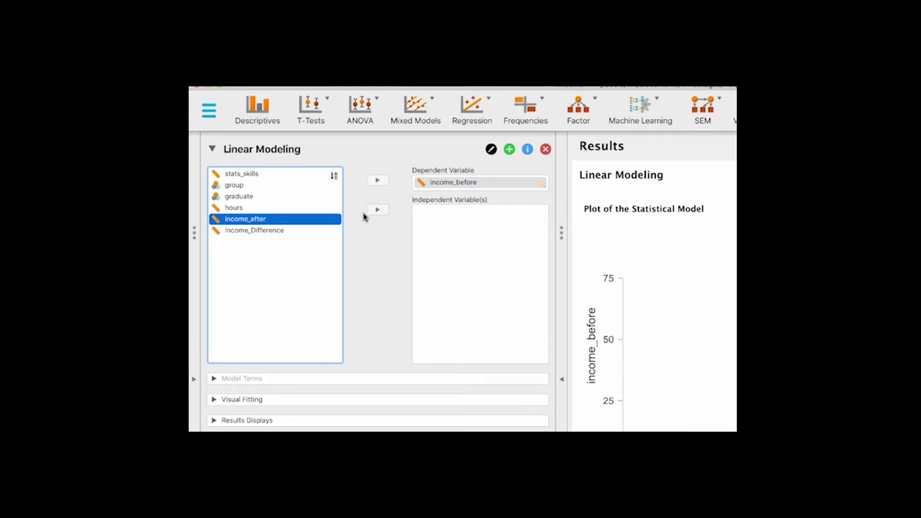
left_click(240, 209)
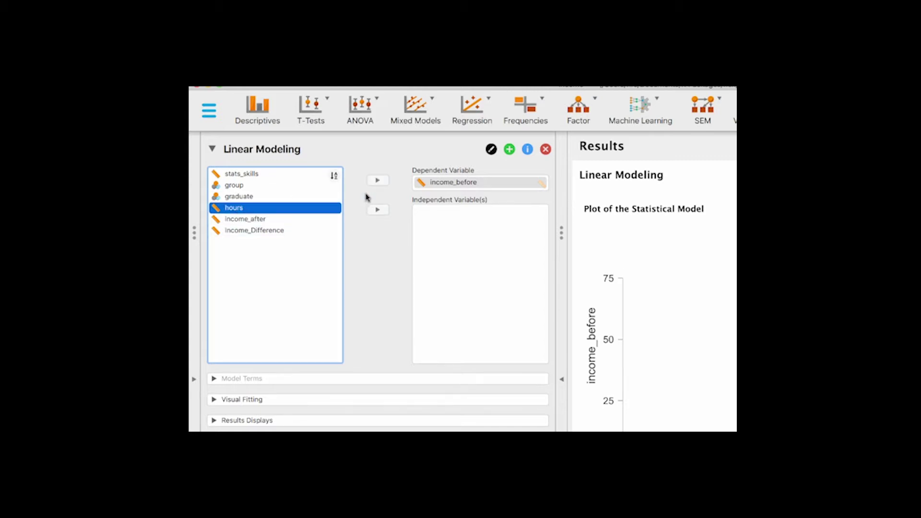
left_click(377, 210)
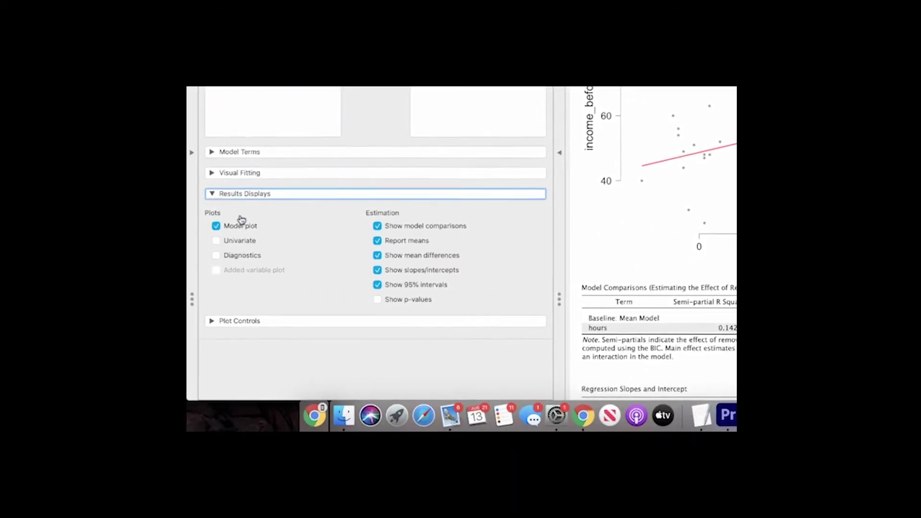
Step: Tick Univariate plots and Show p-values to add histograms and significance columns
left_click(219, 237)
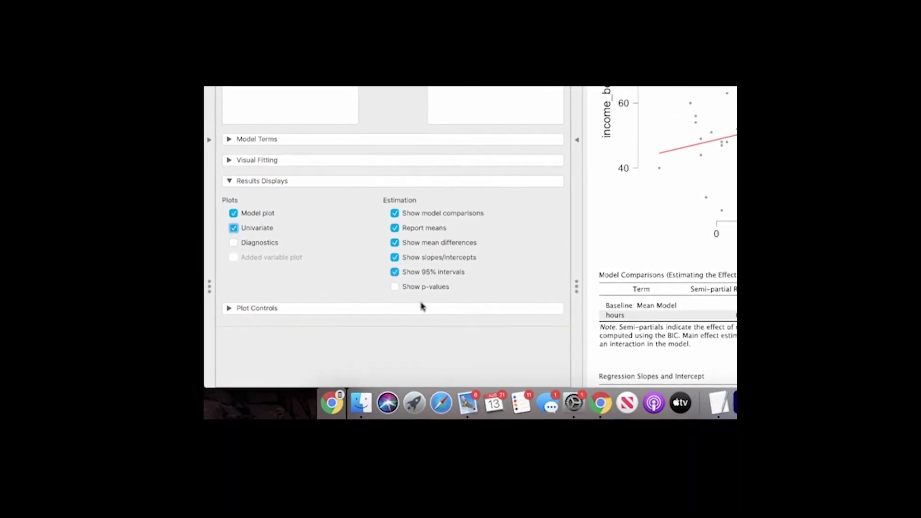
left_click(401, 288)
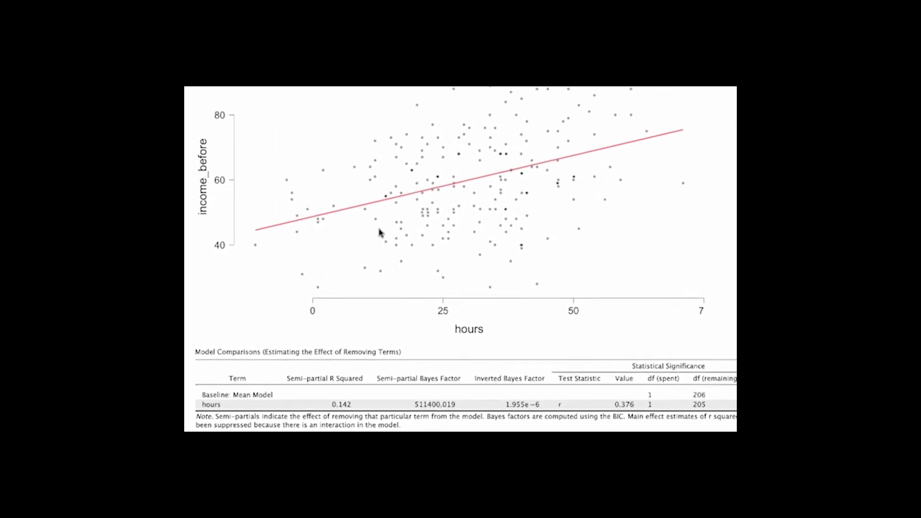
scroll(420, 224, "down", 10)
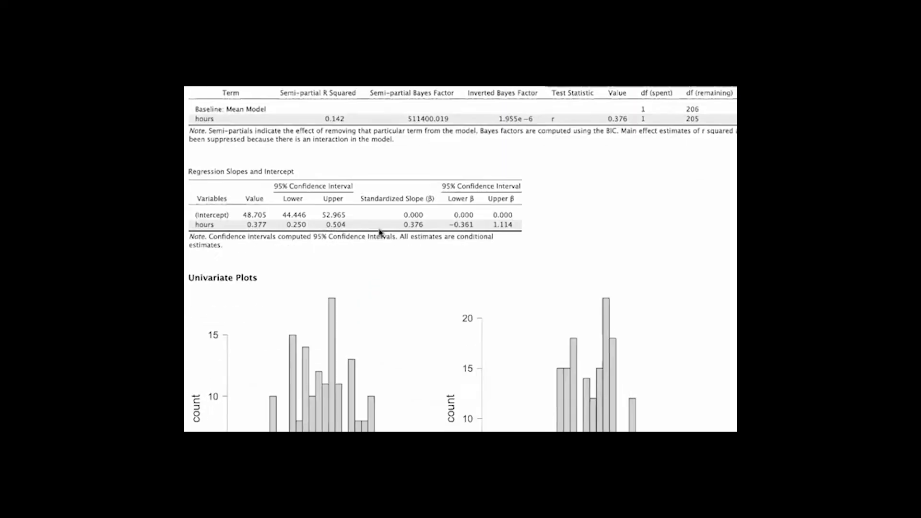
scroll(379, 232, "down", 5)
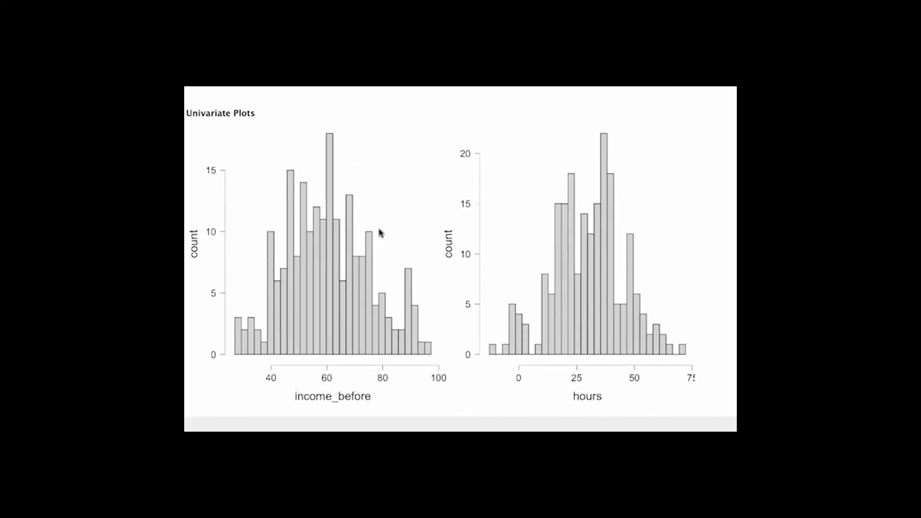
scroll(379, 232, "up", 1)
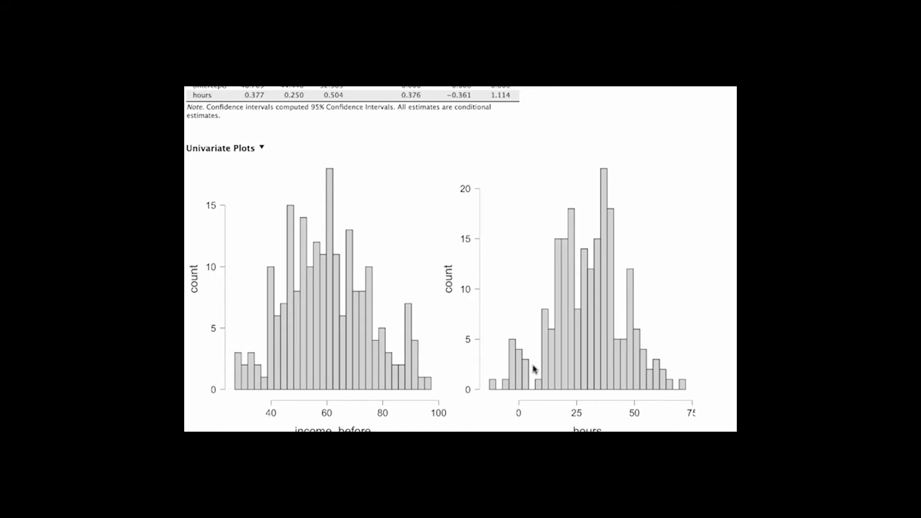
scroll(534, 369, "up", 5)
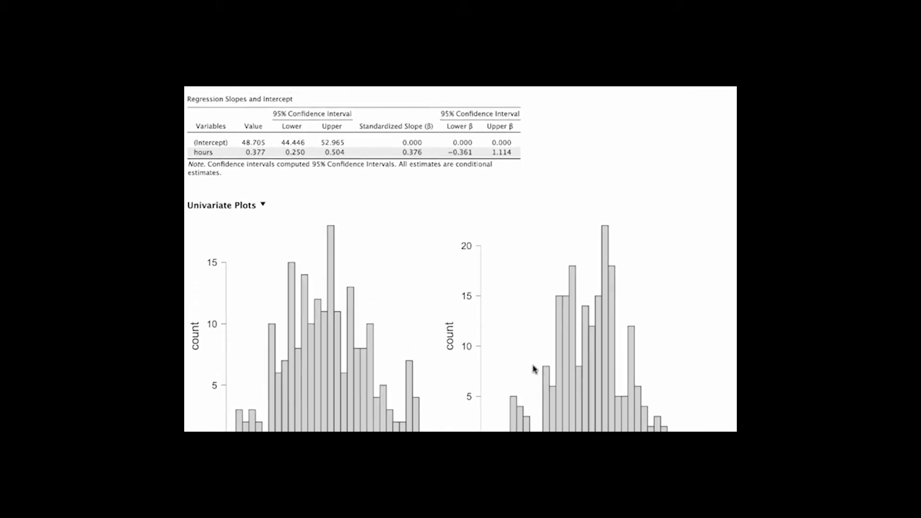
scroll(534, 369, "up", 7)
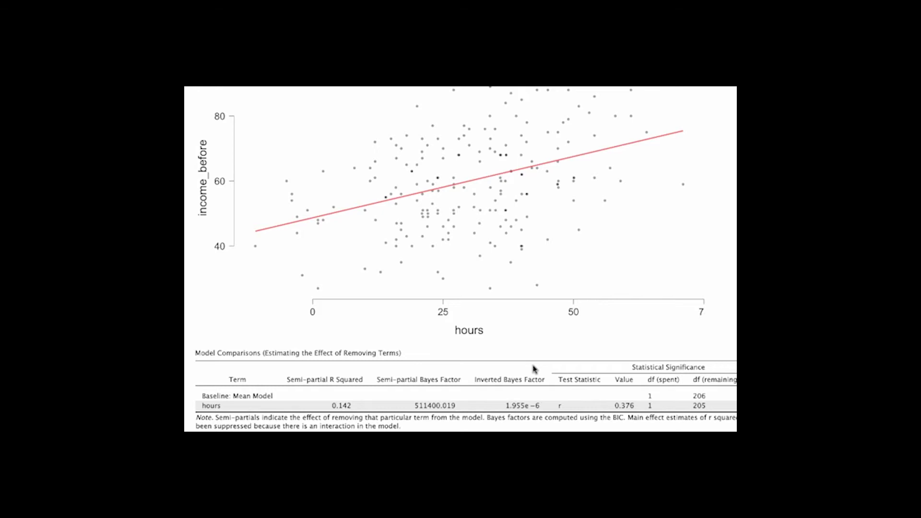
scroll(534, 369, "up", 2)
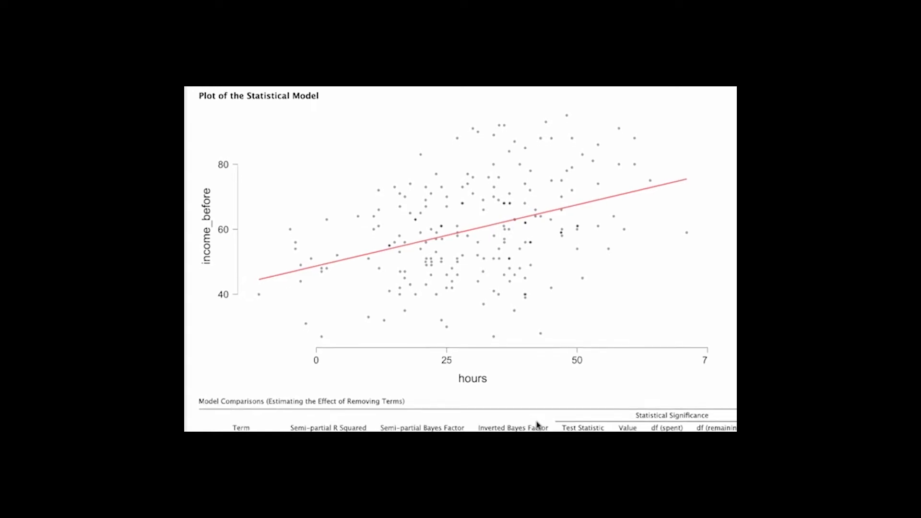
scroll(538, 424, "down", 2)
scroll(538, 425, "down", 2)
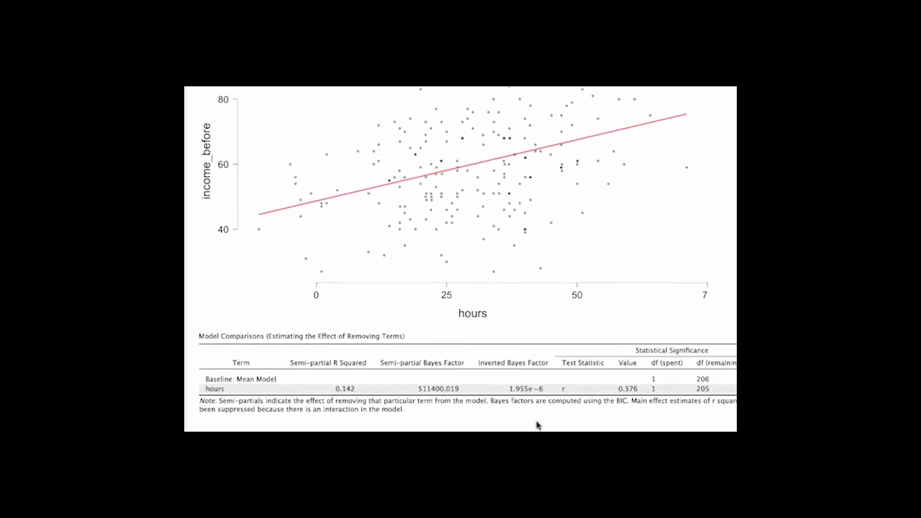
mouse_move(387, 313)
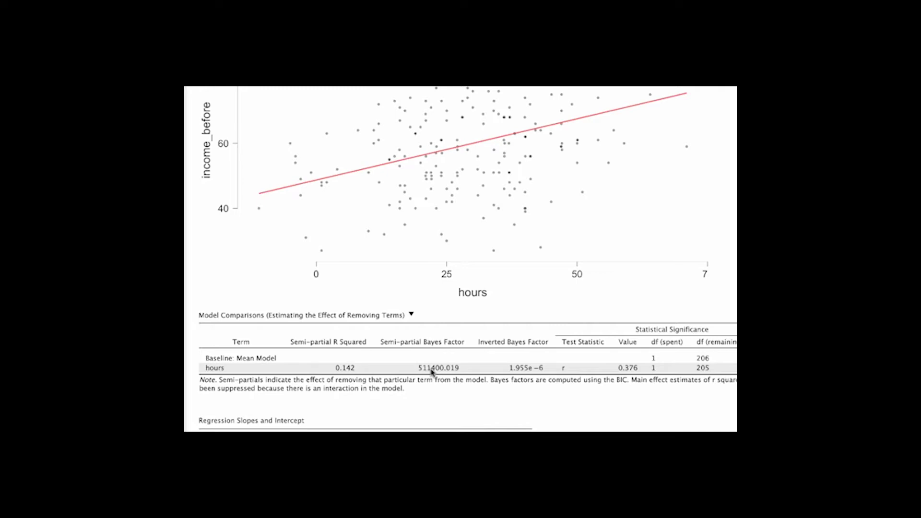
scroll(432, 371, "right", 1)
scroll(431, 372, "down", 1)
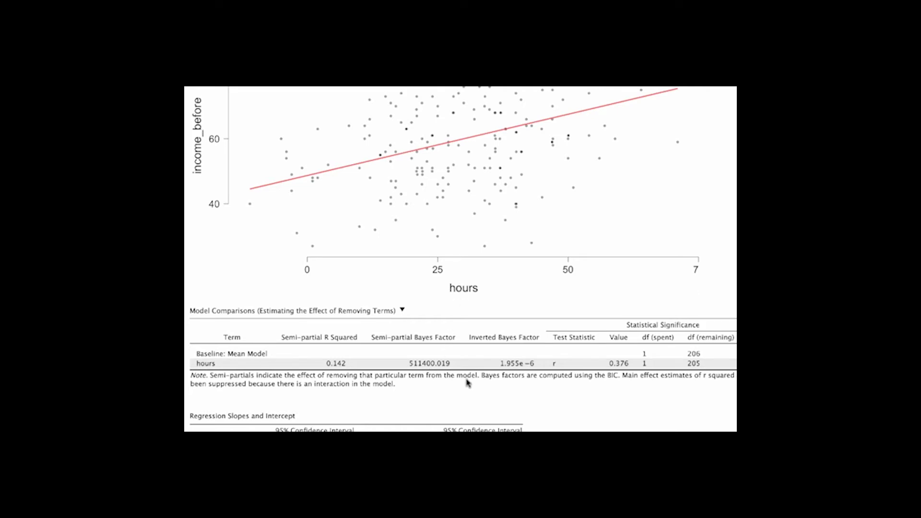
scroll(467, 383, "right", 3)
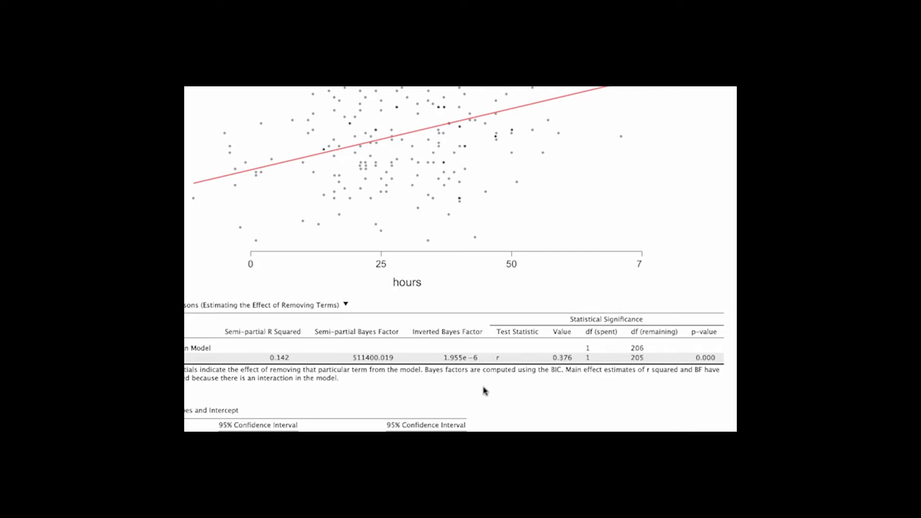
scroll(484, 391, "down", 5)
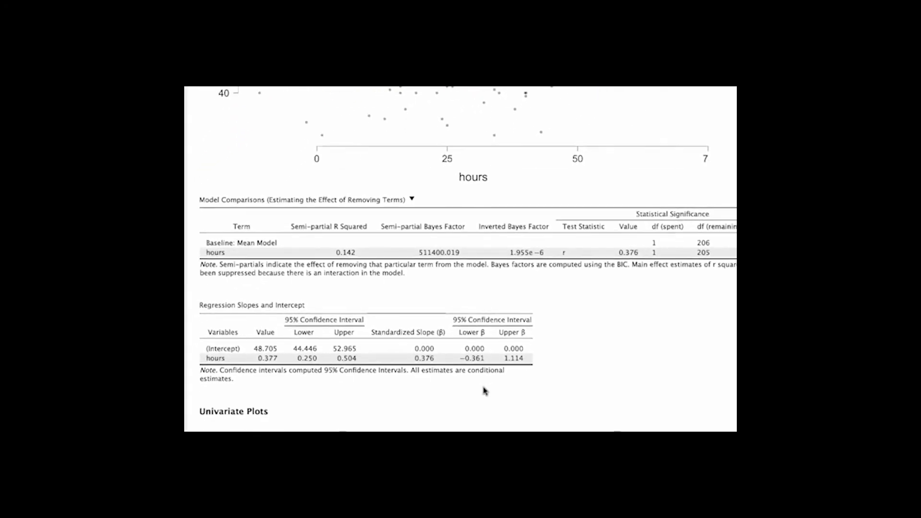
scroll(485, 391, "down", 3)
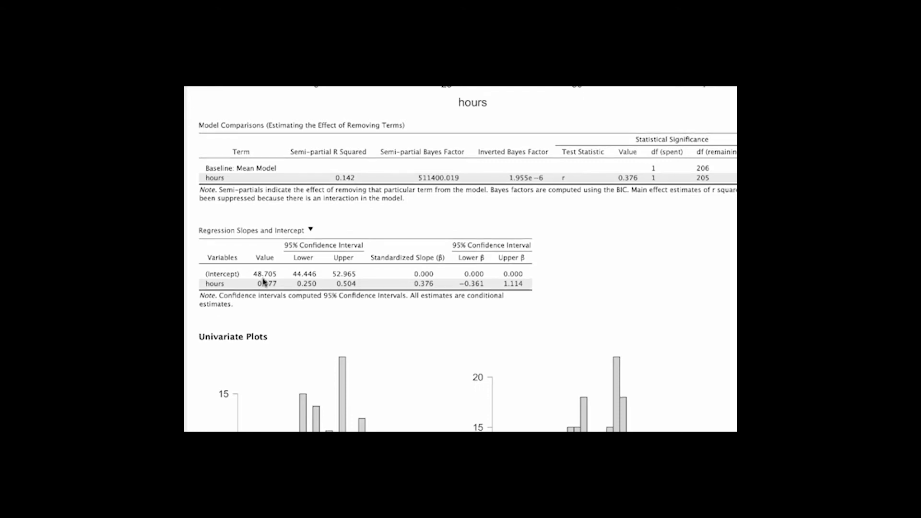
scroll(264, 283, "up", 1)
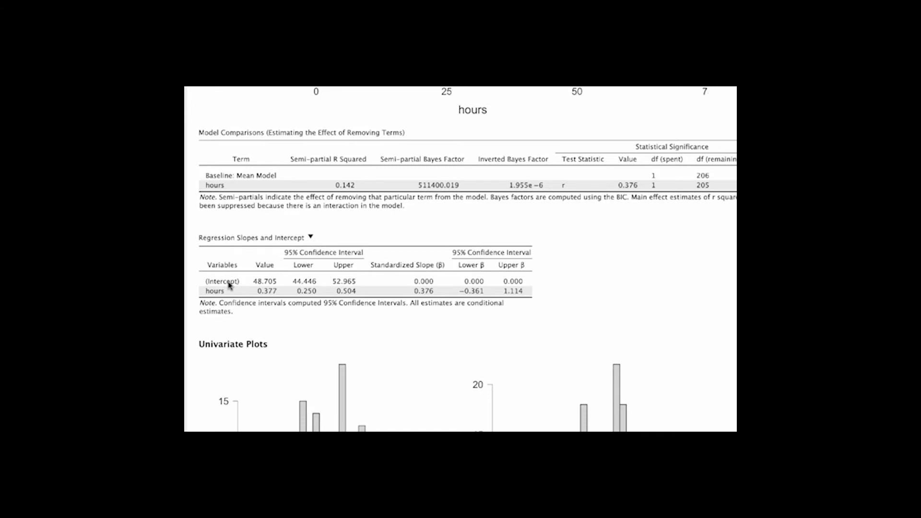
scroll(231, 286, "up", 2)
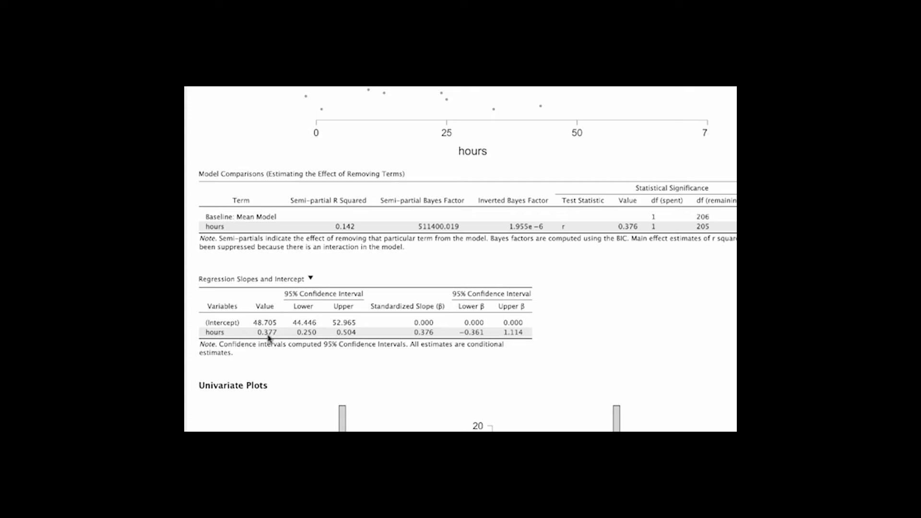
scroll(268, 337, "up", 1)
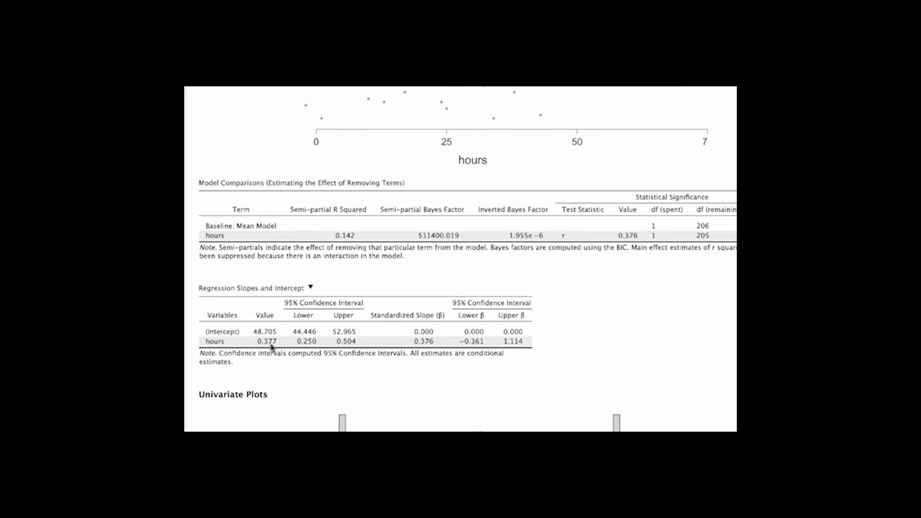
scroll(272, 347, "up", 1)
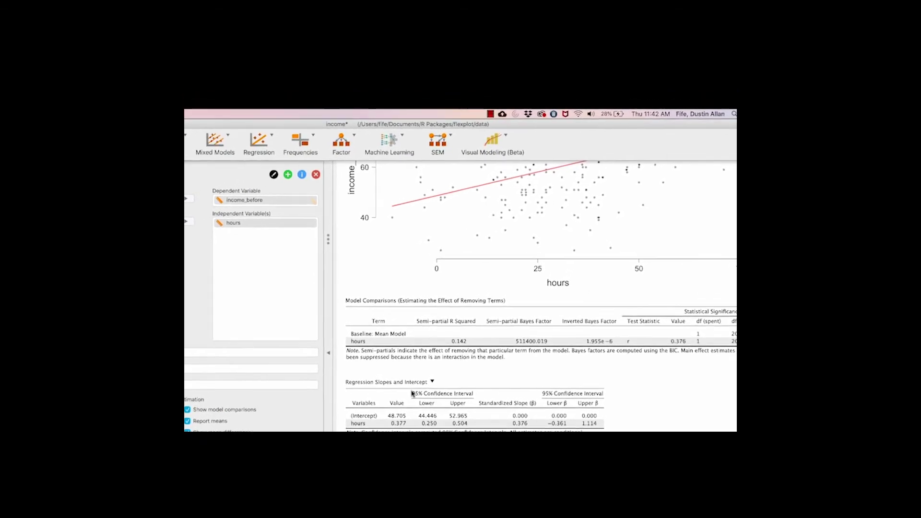
left_click(482, 153)
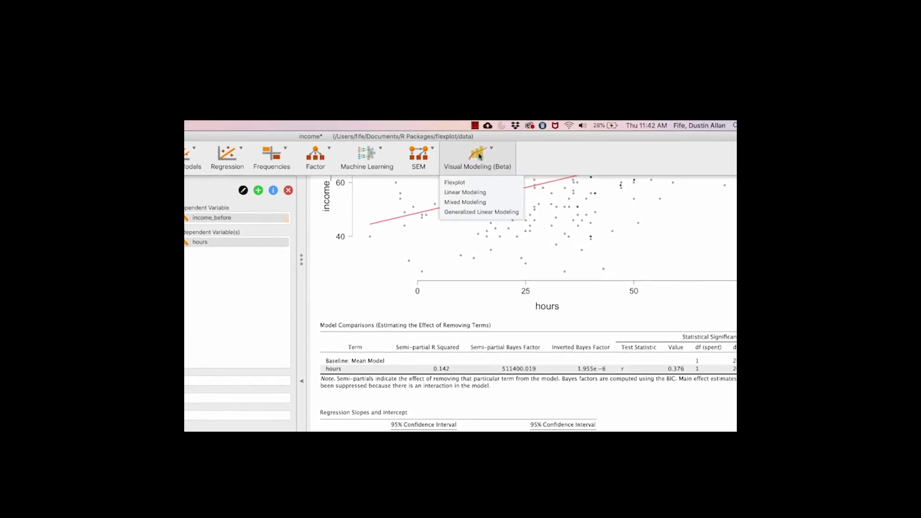
Step: Add a Flexplot with group as dependent variable and graduate as independent variable
left_click(459, 183)
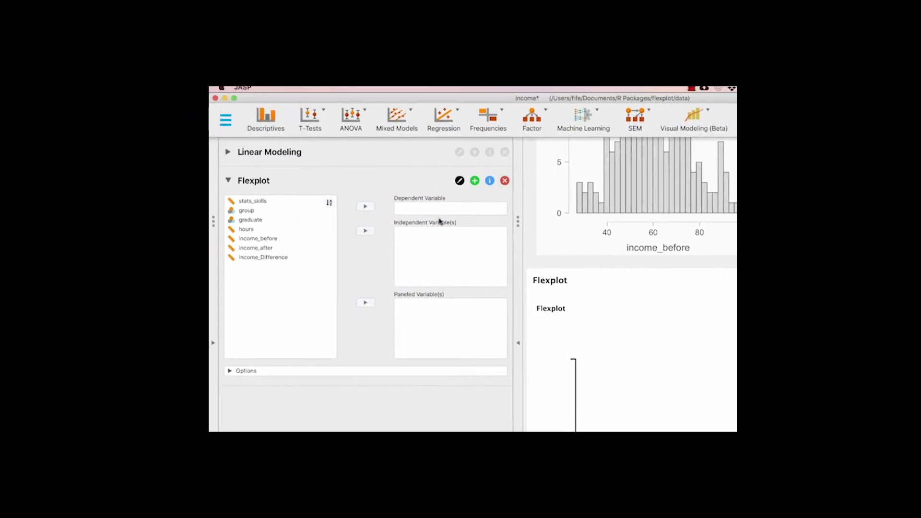
left_click(247, 212)
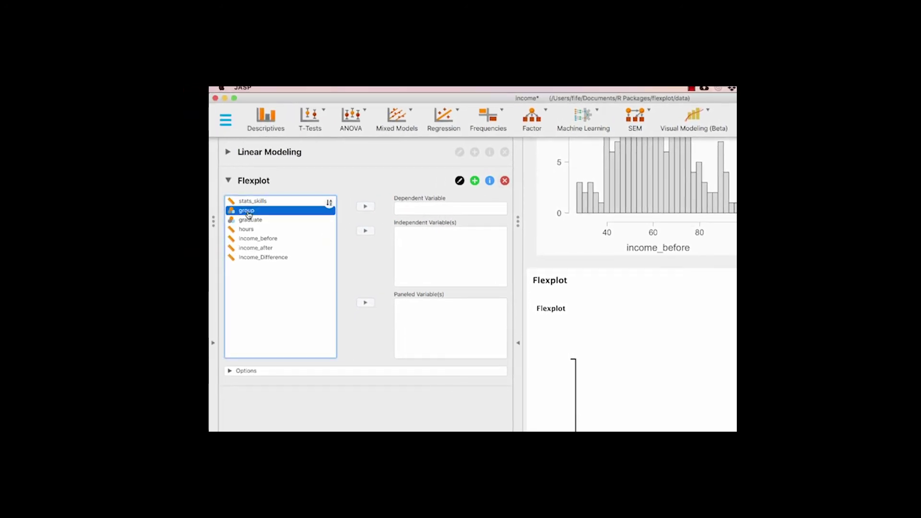
left_click(365, 207)
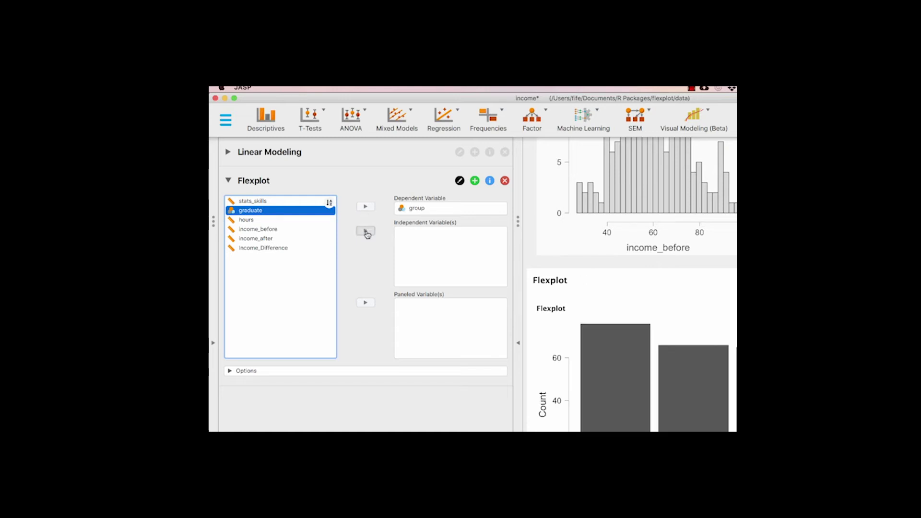
left_click(366, 233)
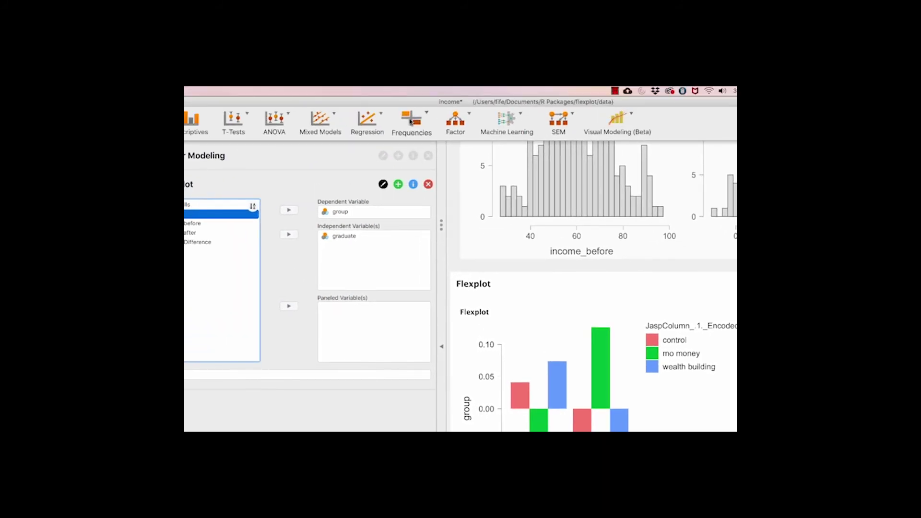
left_click(410, 122)
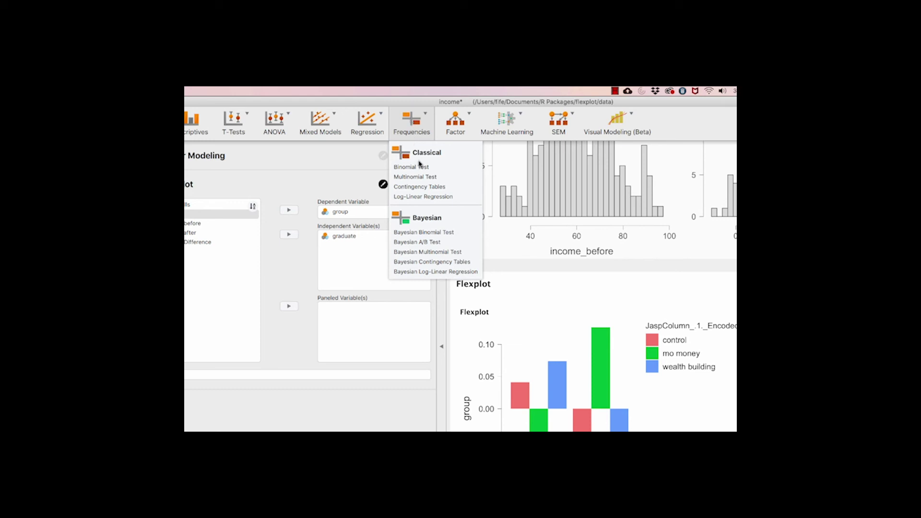
Step: Add a Contingency Tables analysis with group in Rows and graduate in Columns
left_click(438, 190)
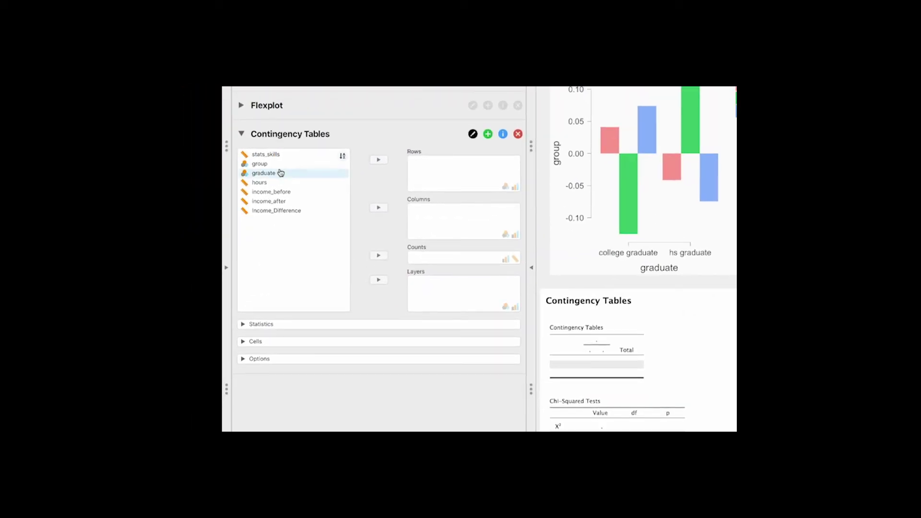
left_click(266, 164)
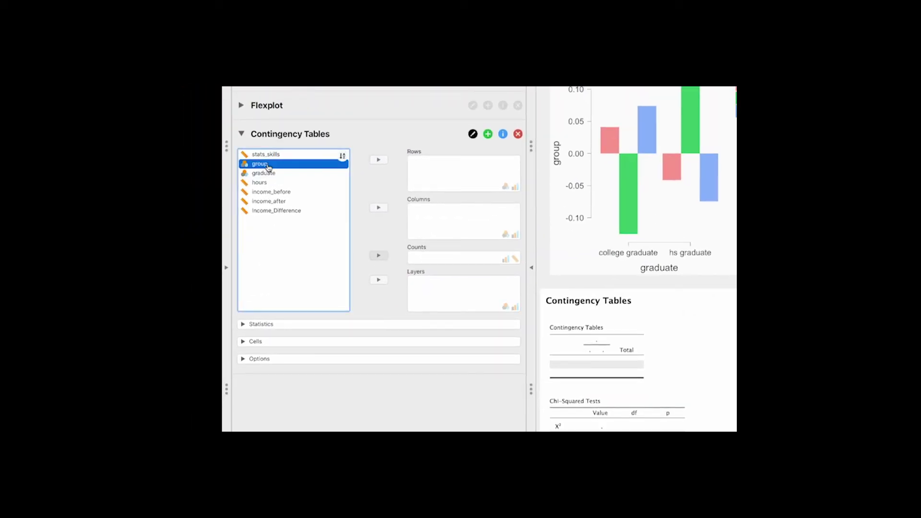
left_click(386, 161)
left_click(378, 209)
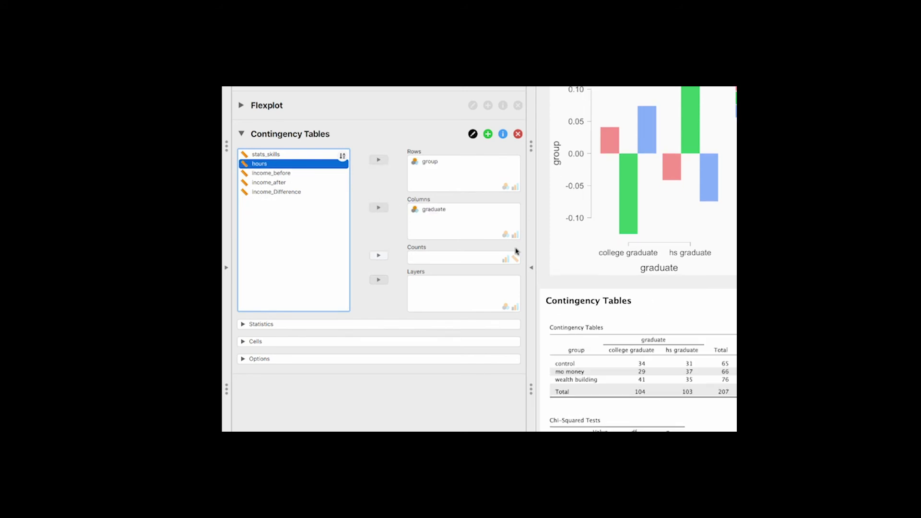
scroll(664, 294, "down", 1)
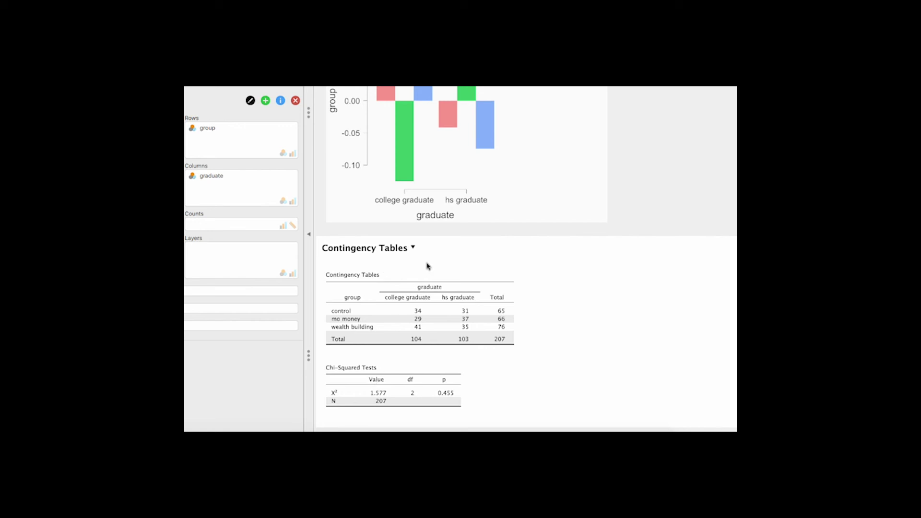
scroll(428, 267, "up", 3)
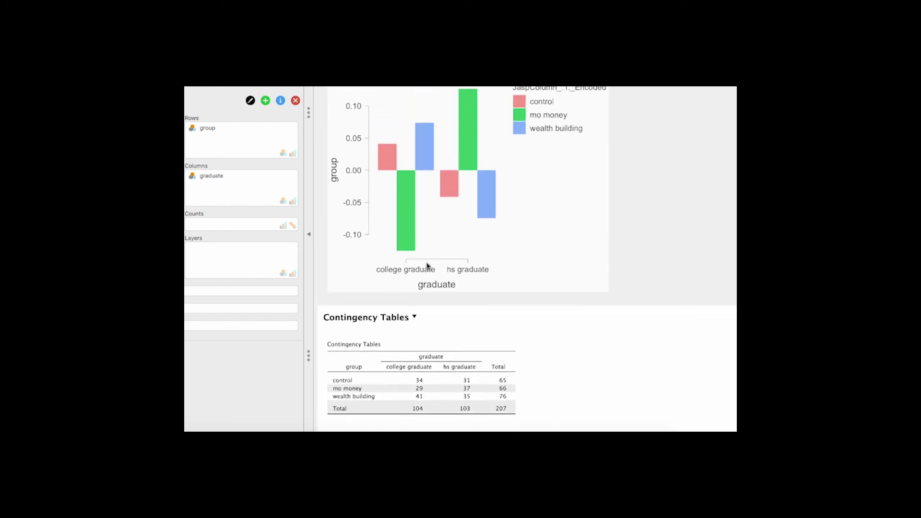
scroll(428, 266, "down", 2)
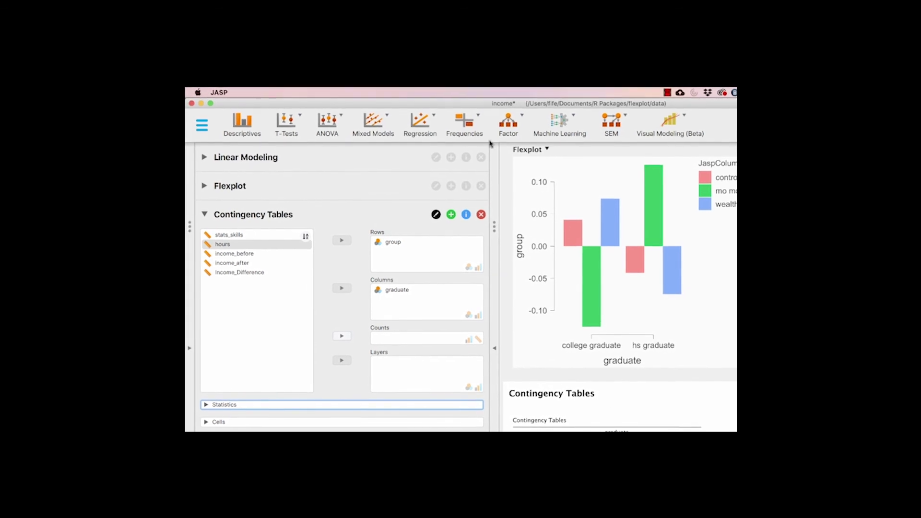
Step: Add a Bayesian Contingency Tables analysis with group in Rows and graduate in Columns
left_click(474, 128)
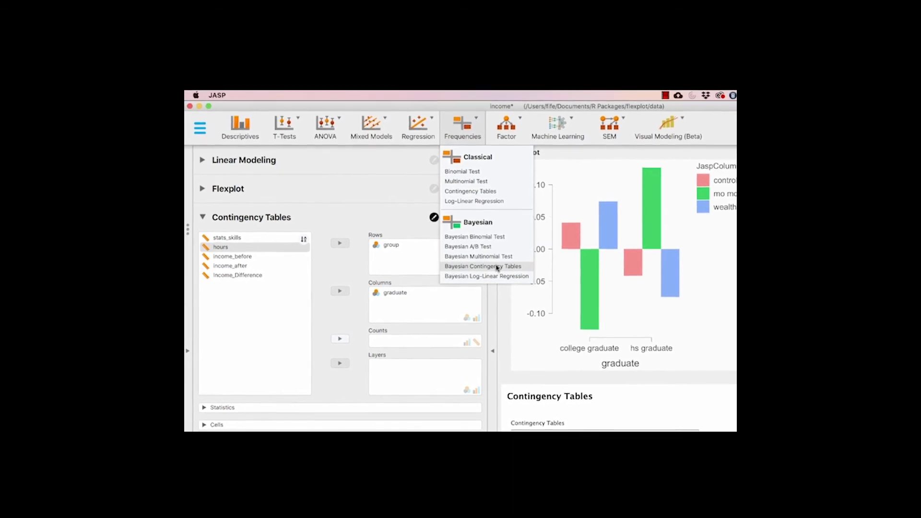
left_click(497, 268)
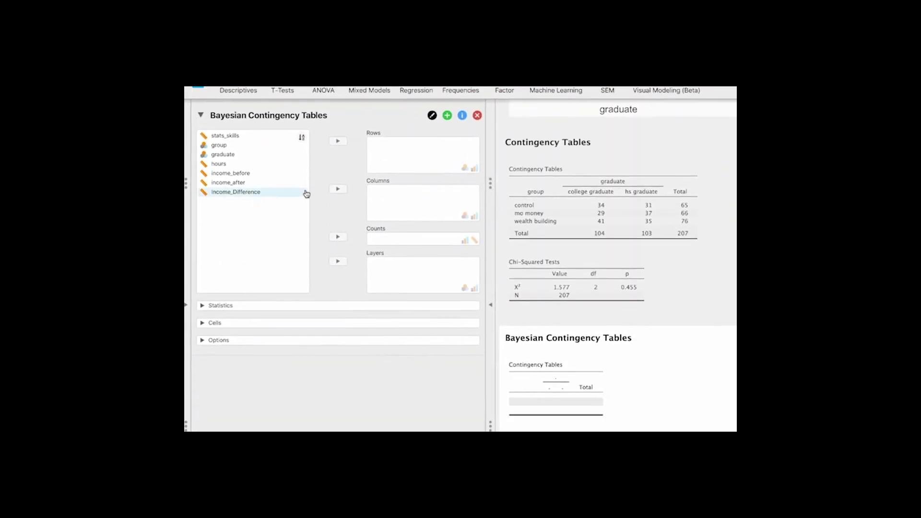
left_click(227, 105)
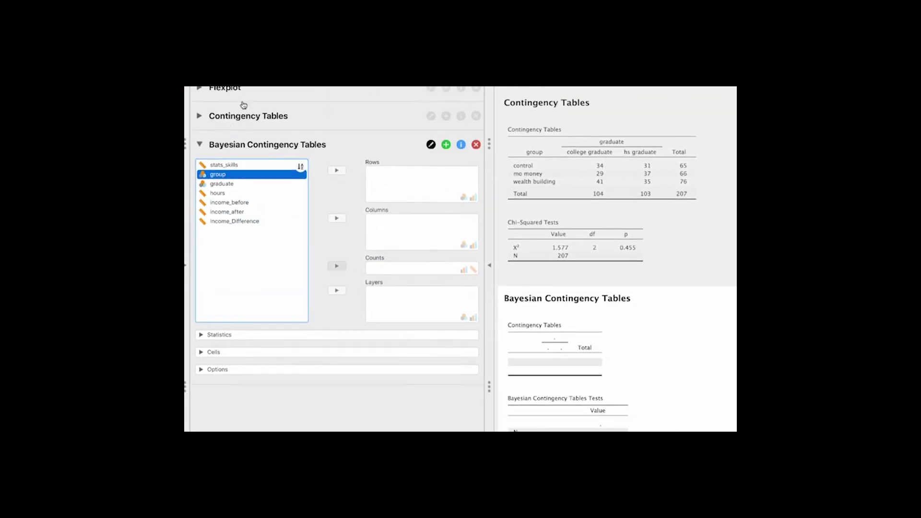
left_click(337, 187)
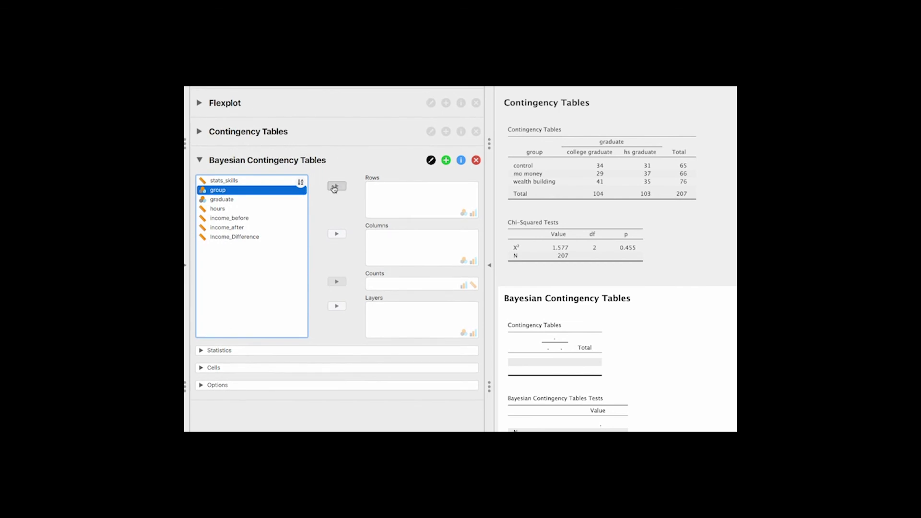
left_click(337, 235)
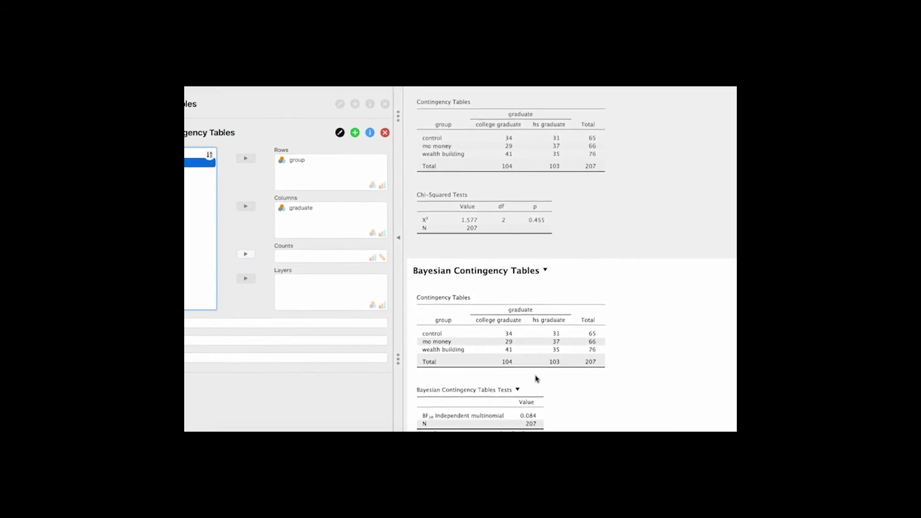
scroll(537, 379, "down", 2)
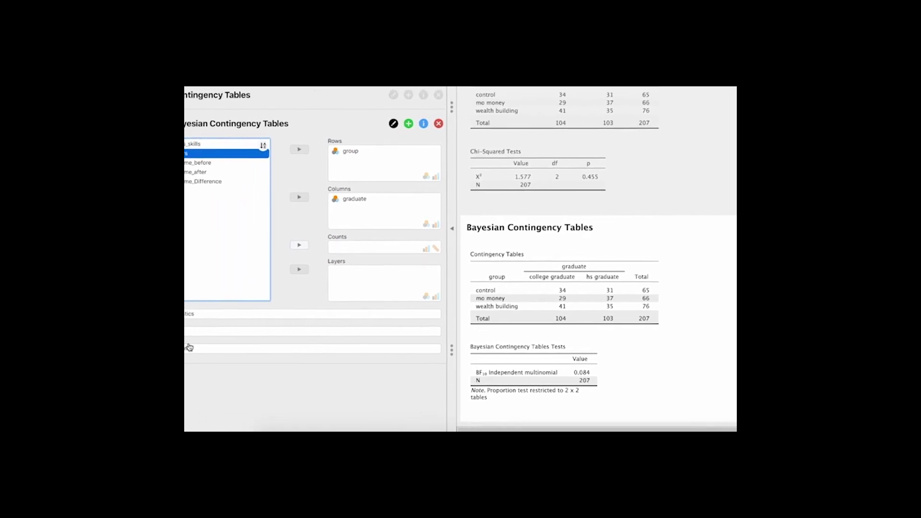
left_click(214, 318)
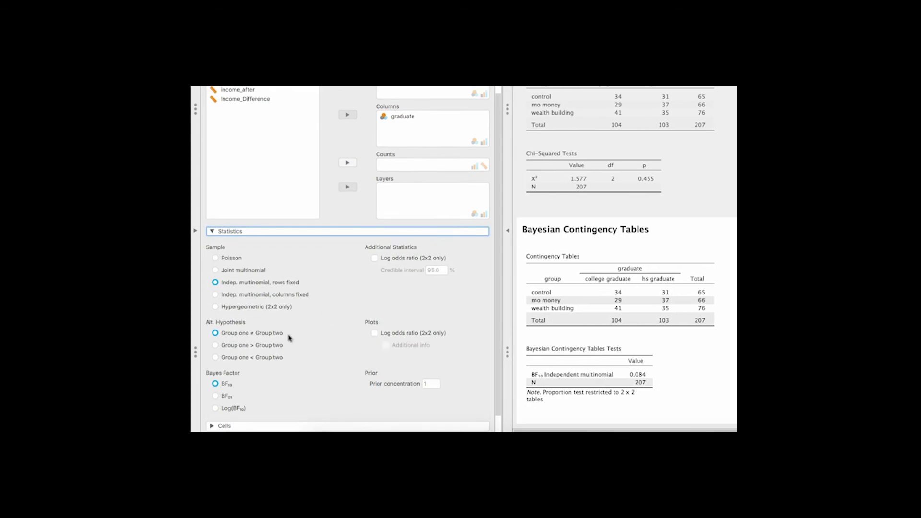
Step: Select BF01 under Bayes Factor in the Statistics settings
scroll(288, 336, "down", 1)
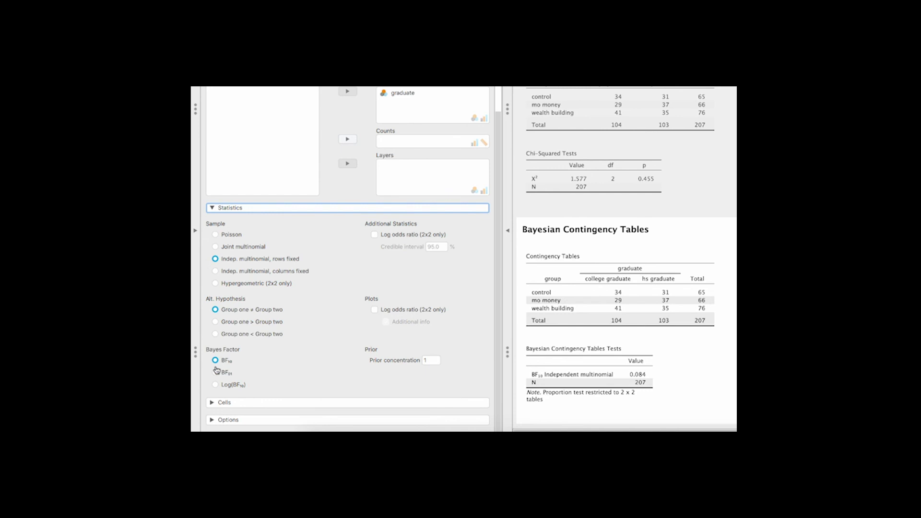
left_click(215, 374)
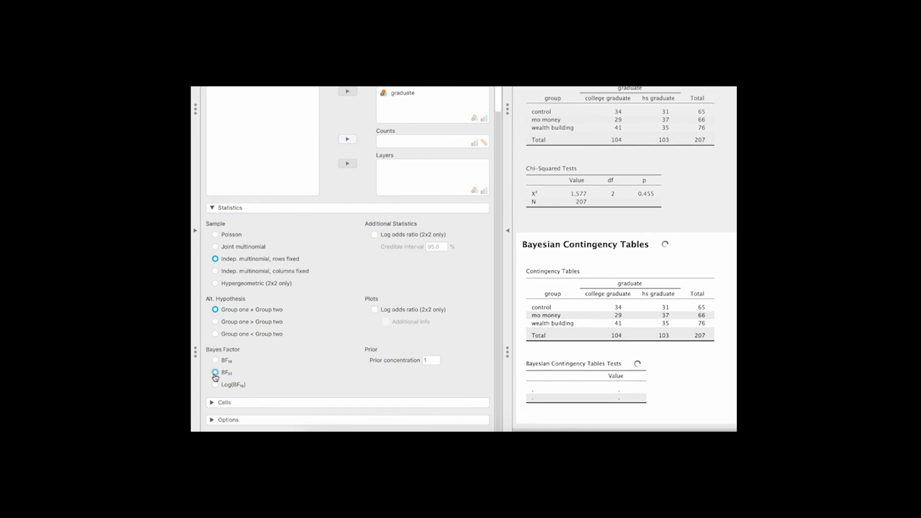